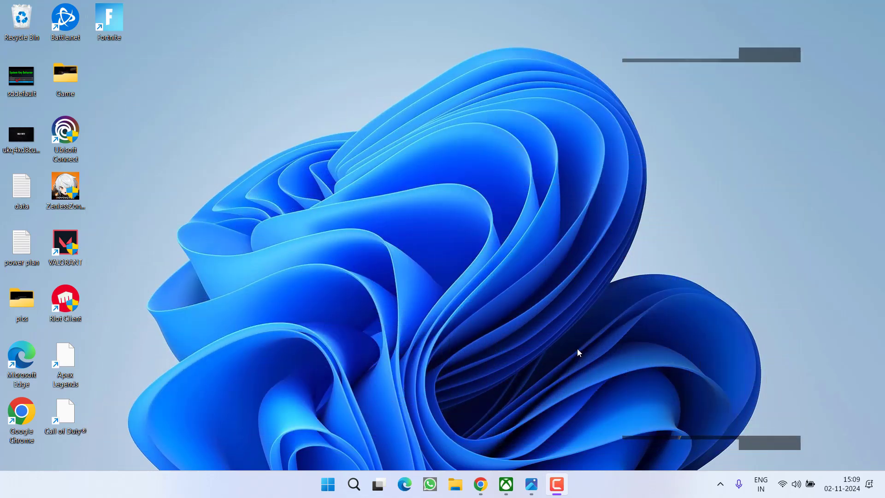
Check the Date & time settings under Time & language, then close Settings.
key(super+i)
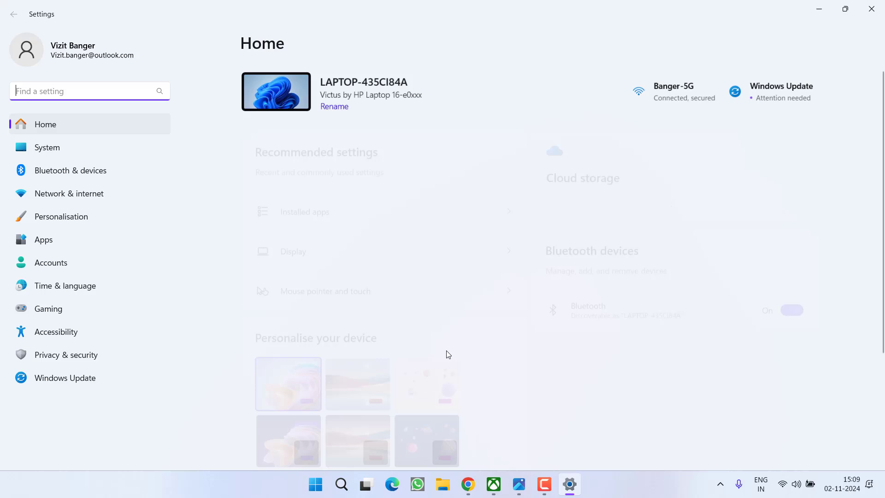
click(77, 286)
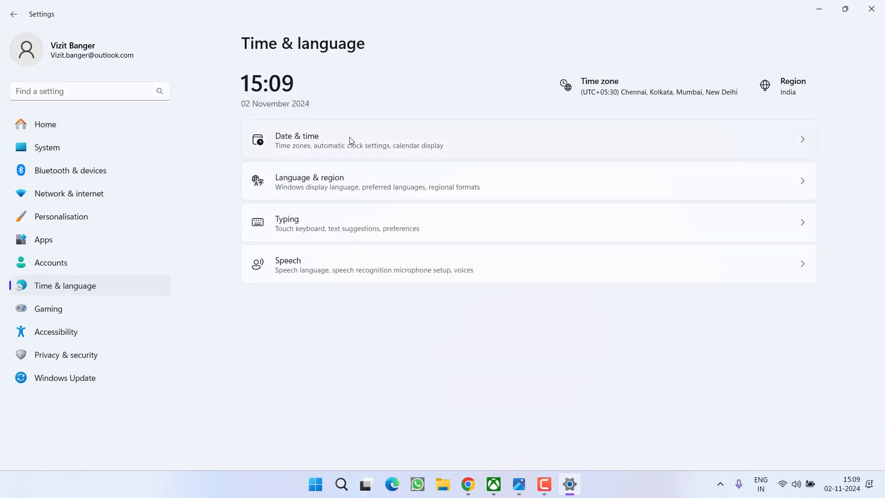
click(360, 144)
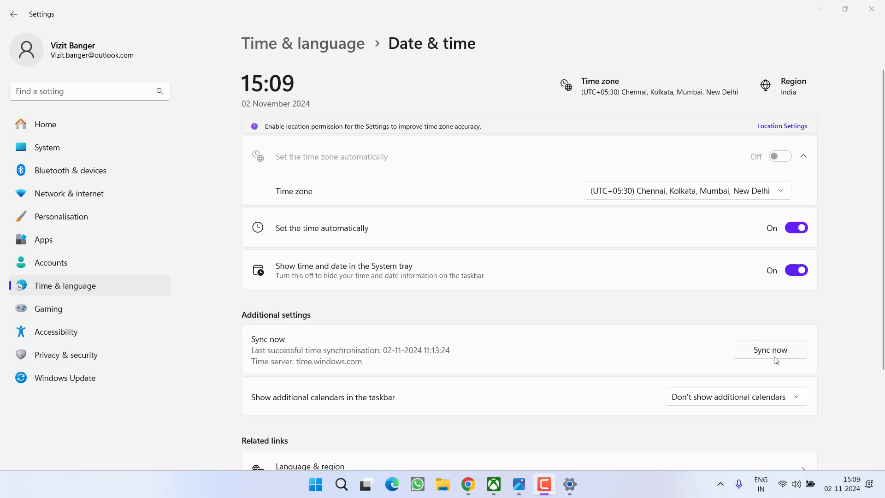
key(alt+F4)
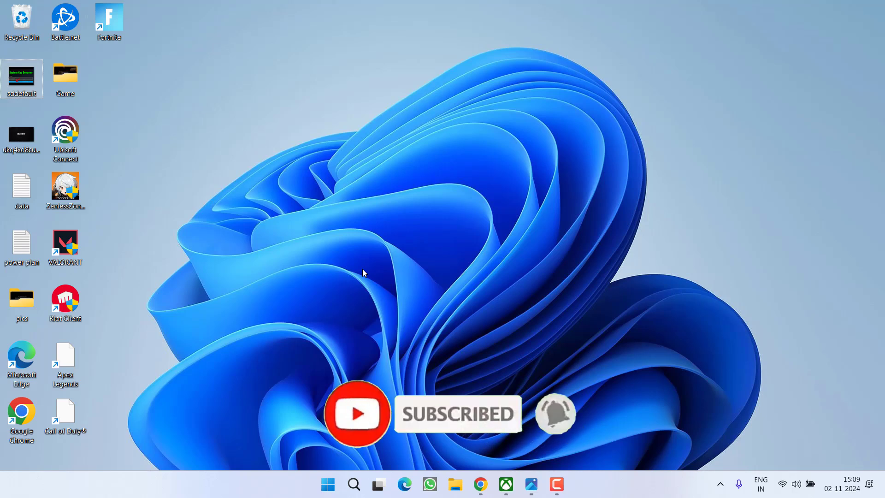
Create a Call of Duty desktop shortcut from its Manage options and select it on the desktop.
click(507, 486)
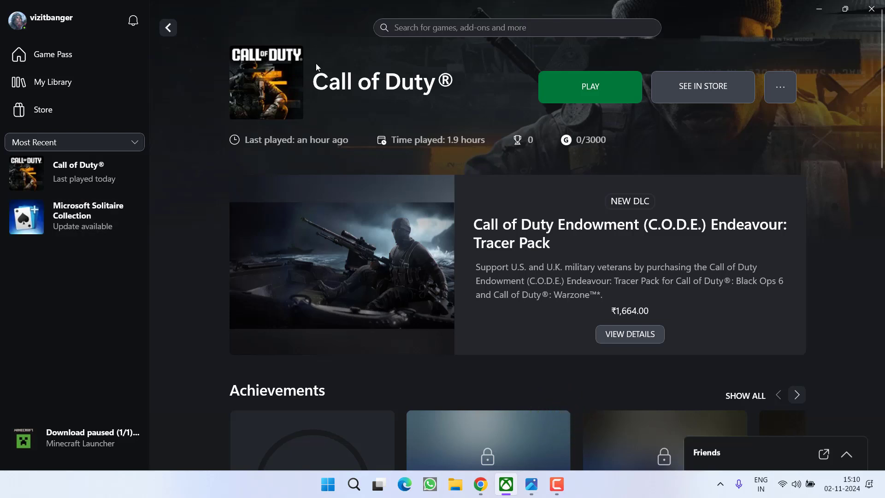
click(777, 92)
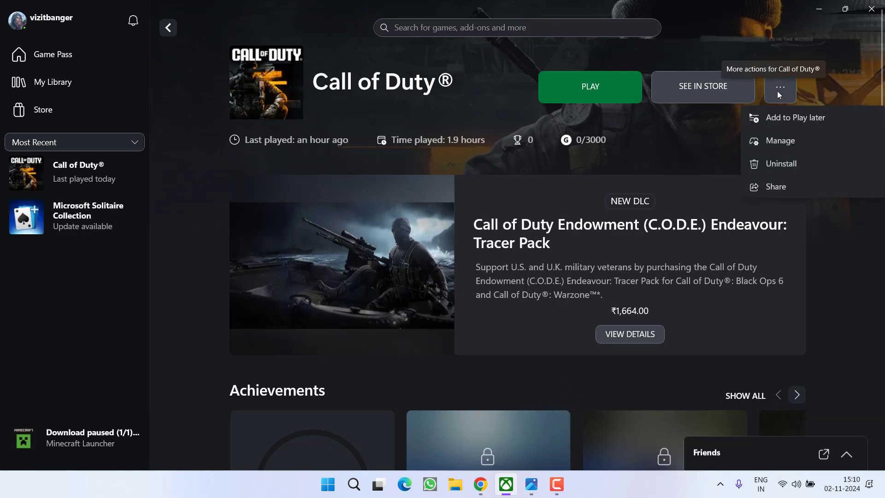
click(793, 139)
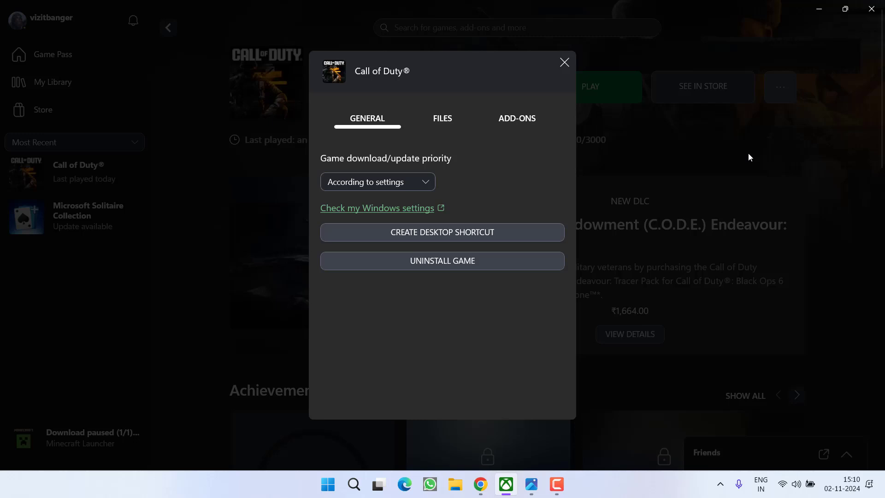
click(456, 234)
click(565, 62)
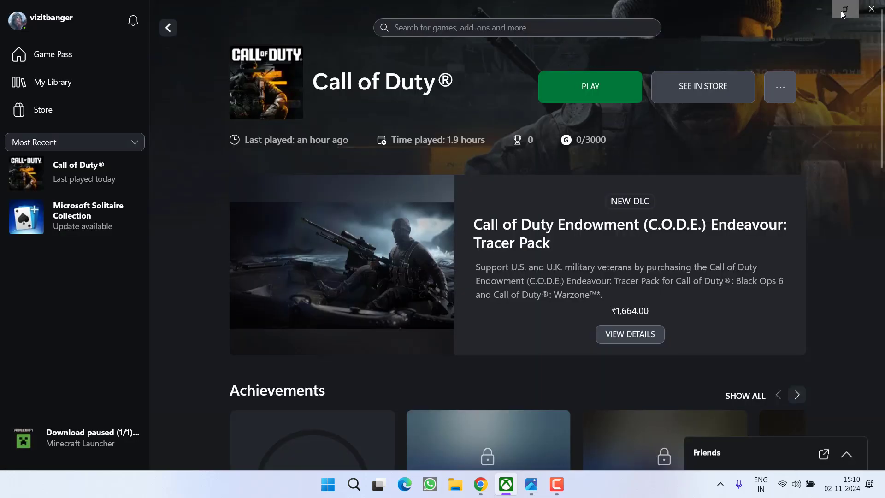
click(819, 9)
click(69, 428)
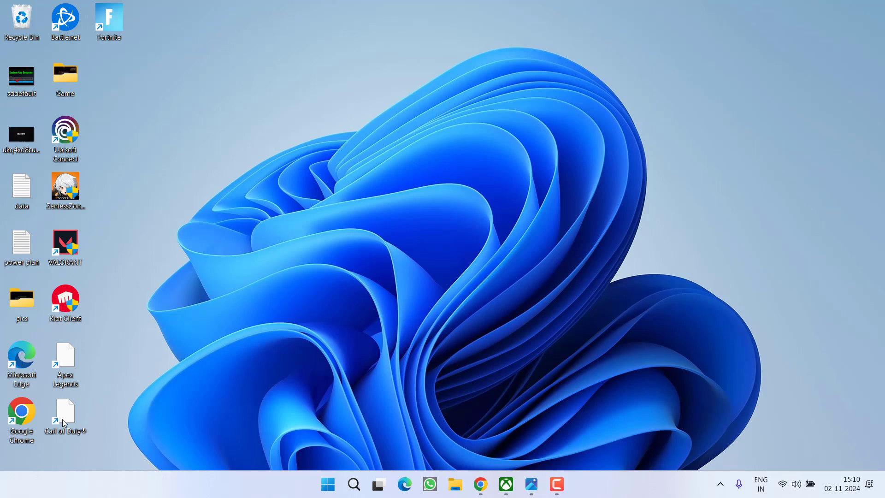
right_click(63, 422)
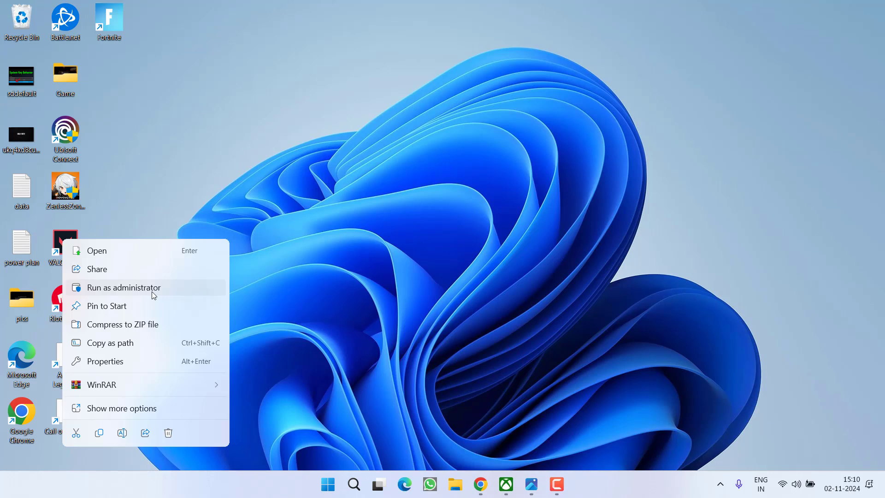
click(330, 274)
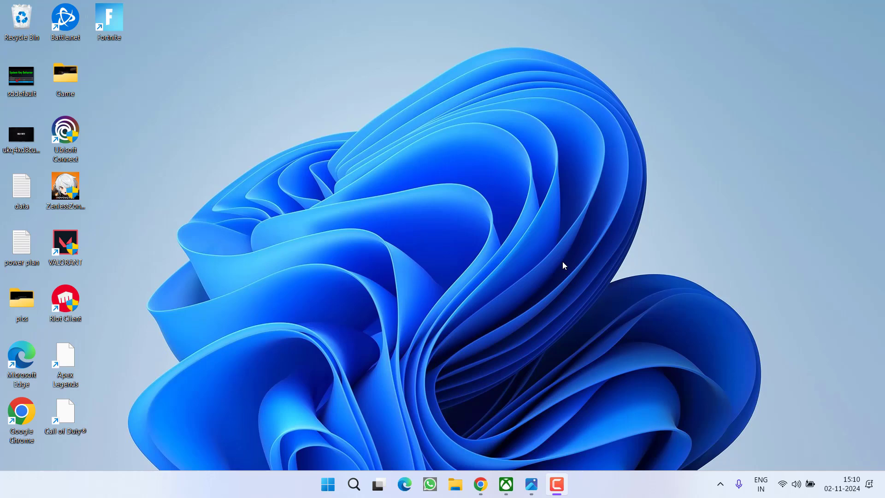
Exit the Epic Games launcher from the system tray's hidden icons.
click(720, 485)
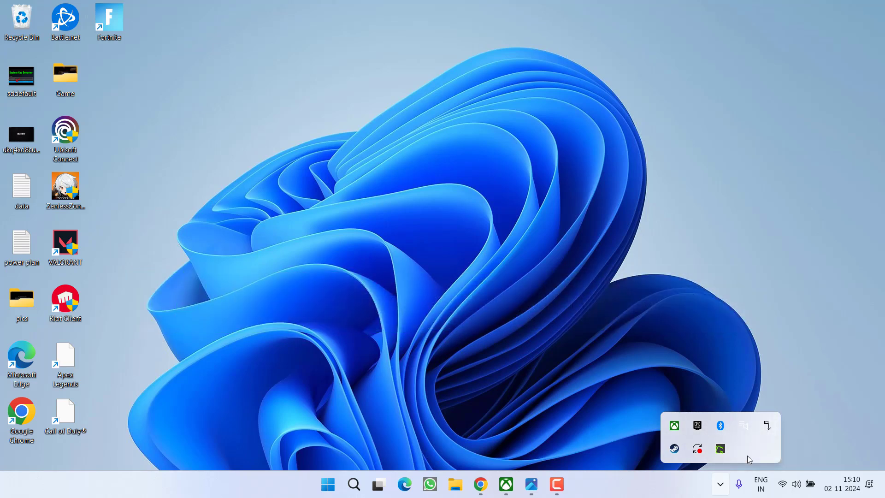
right_click(701, 428)
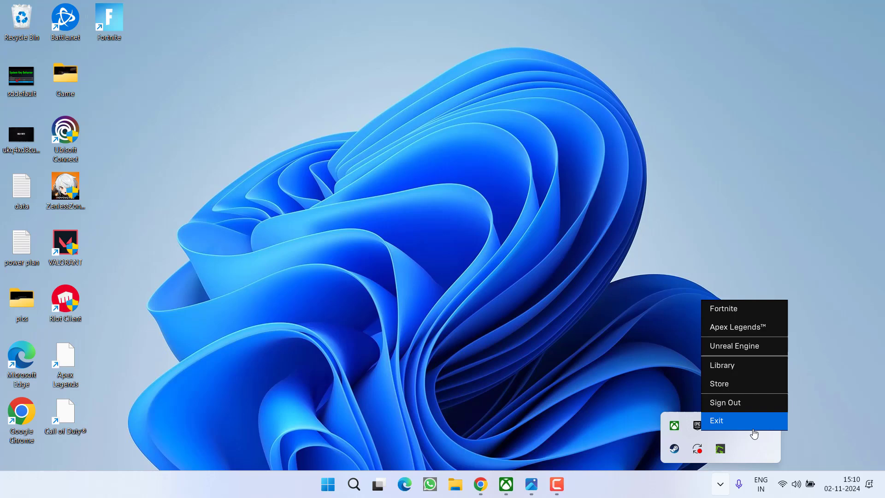
click(493, 390)
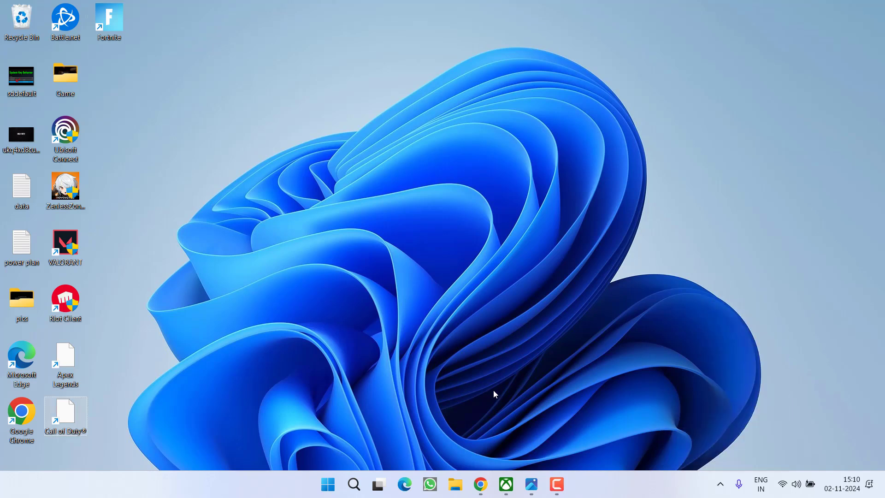
View the OneDrive pause-syncing reference image and close it.
double_click(102, 132)
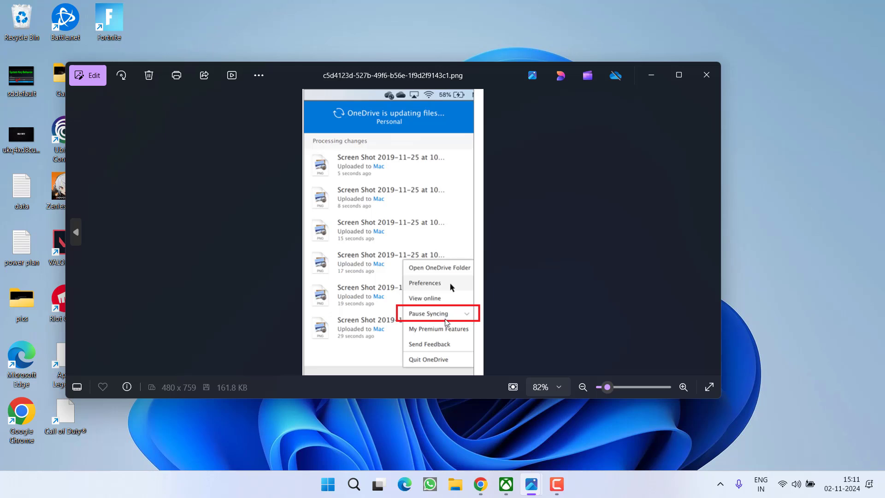
click(720, 489)
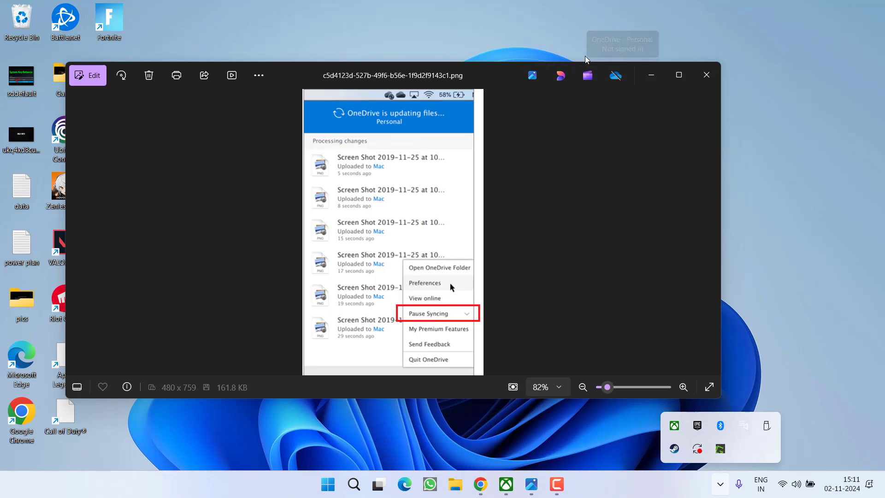
click(707, 75)
key(super+i)
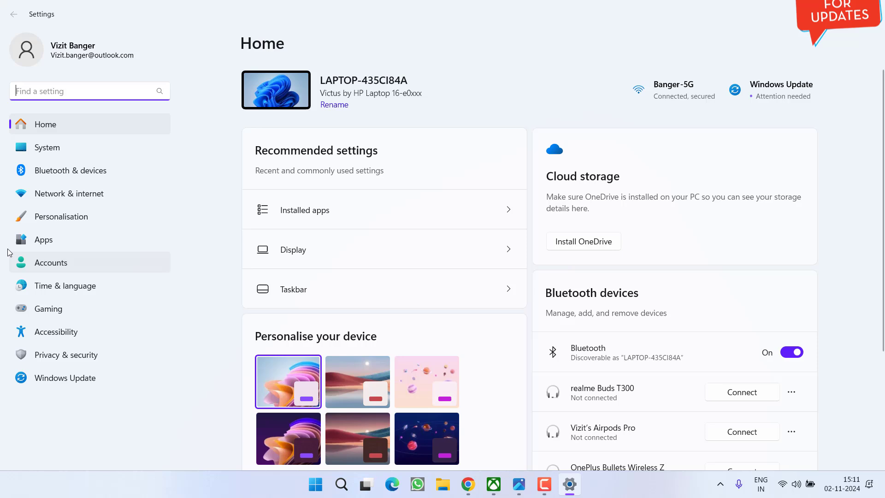
click(51, 260)
click(46, 241)
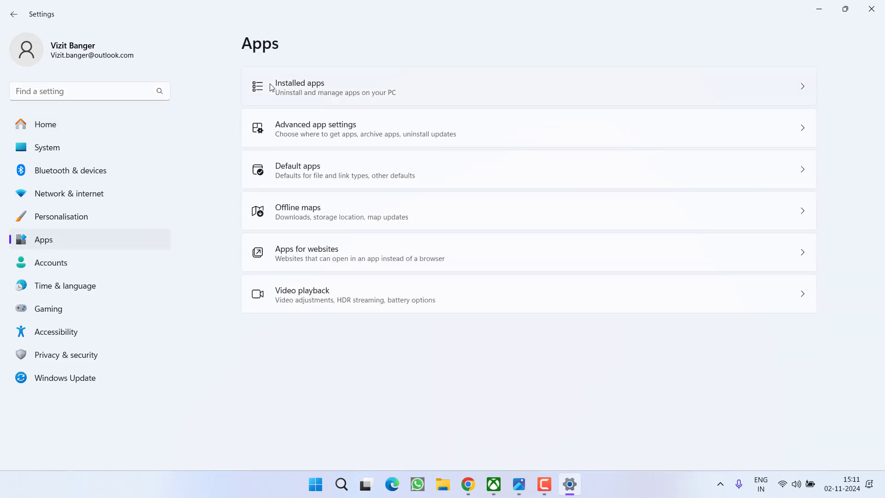
click(303, 88)
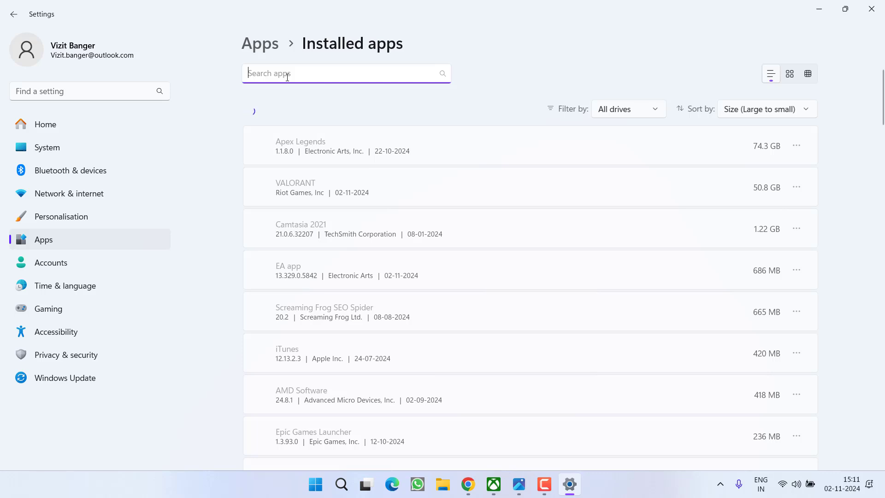
text(onedrive)
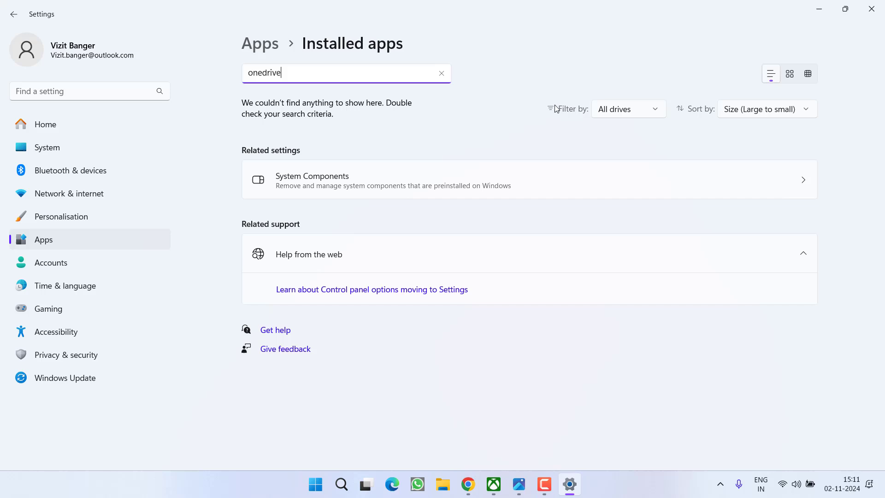
click(730, 180)
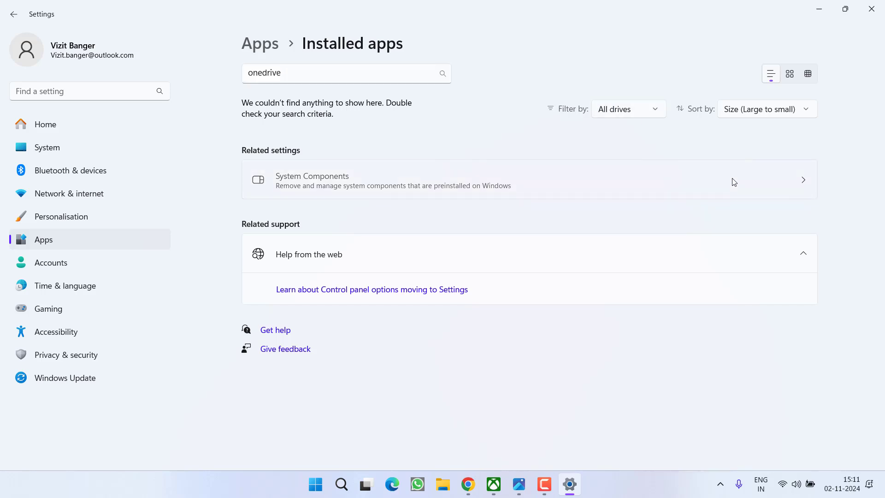
scroll(628, 151, down, 3)
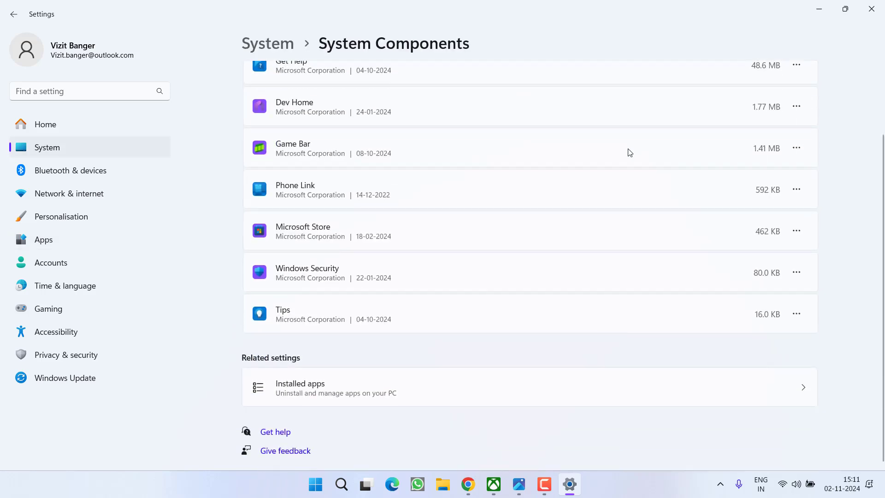
key(alt+F4)
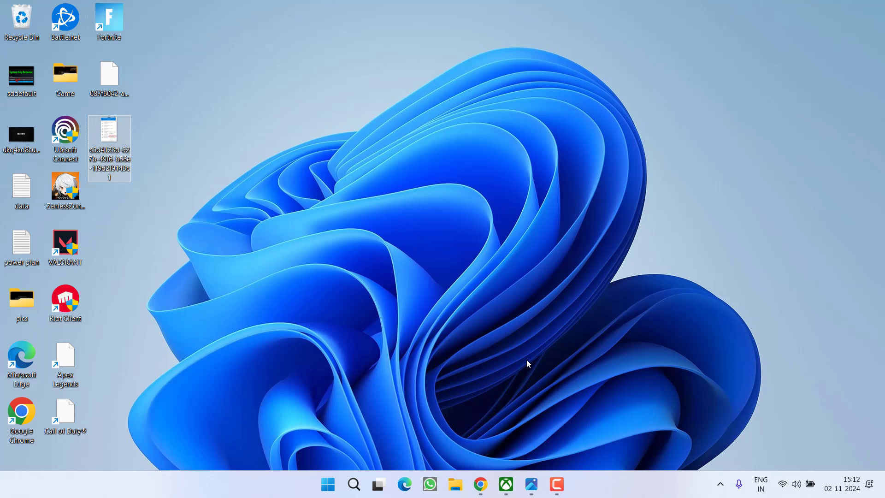
Launch Call of Duty, dismiss the Black Ops 6 promo, and open Keyboard & Mouse settings.
click(507, 483)
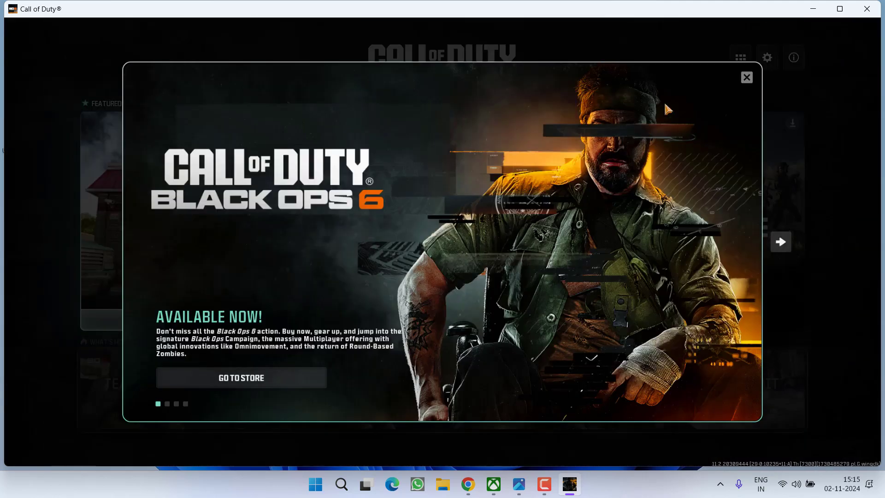
click(747, 76)
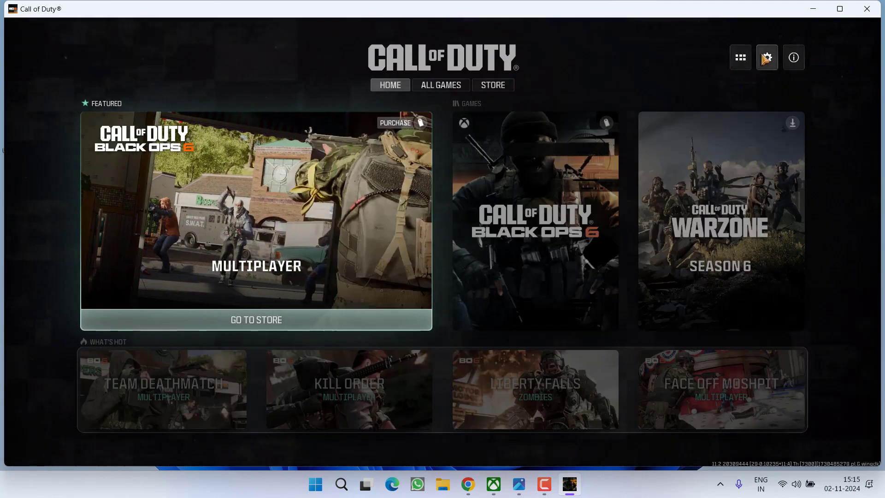
click(767, 58)
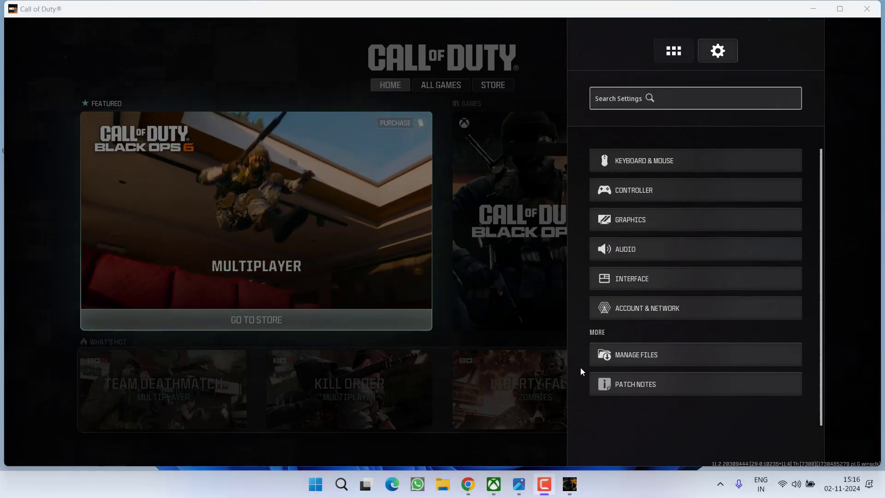
click(646, 164)
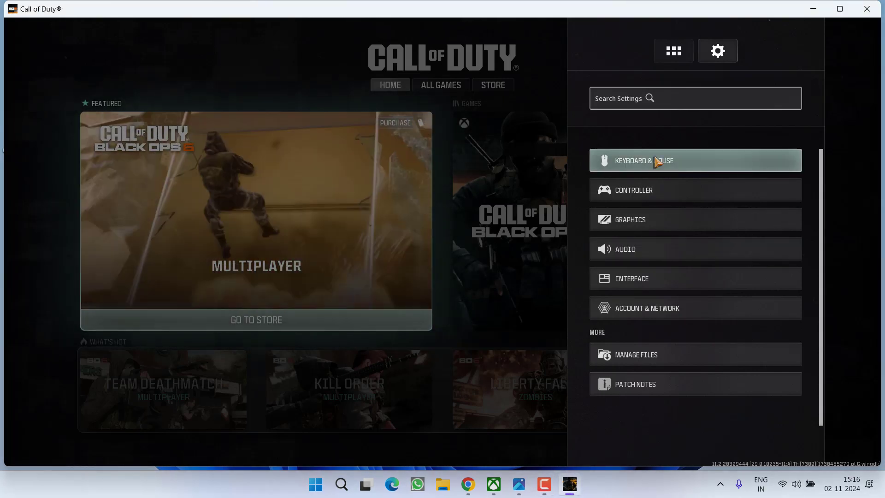
click(657, 164)
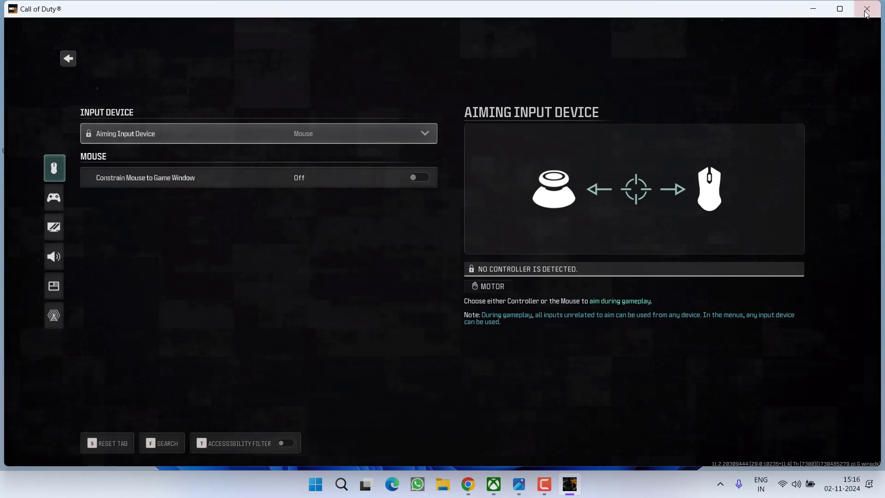
Minimize Call of Duty and open sddefault.jpg from the desktop in Photos.
click(820, 12)
double_click(37, 87)
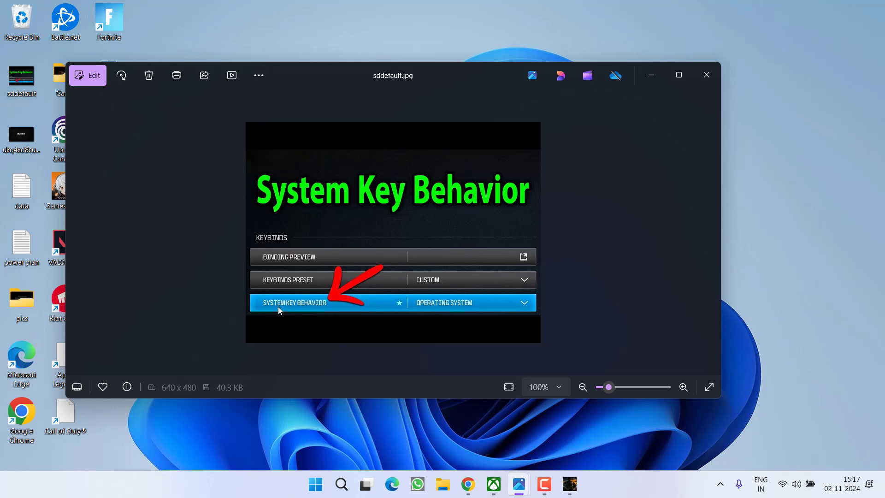
Close the Photos window showing the System Key Behavior reference image.
click(707, 81)
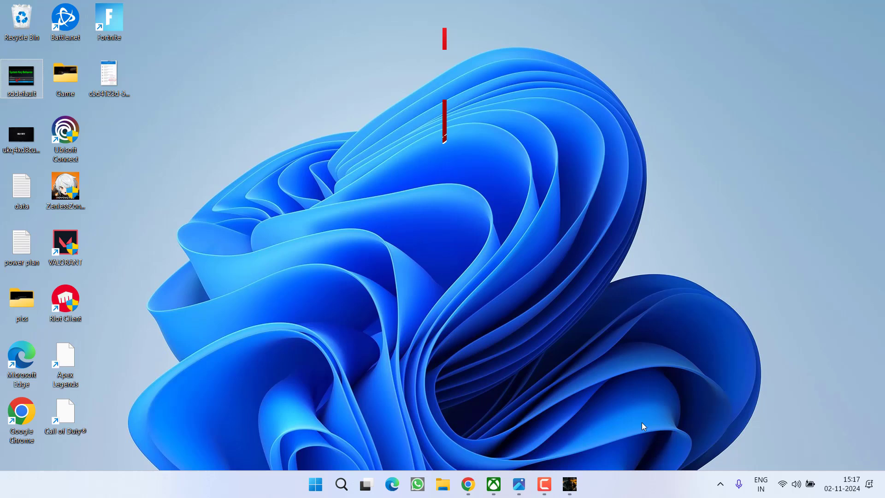